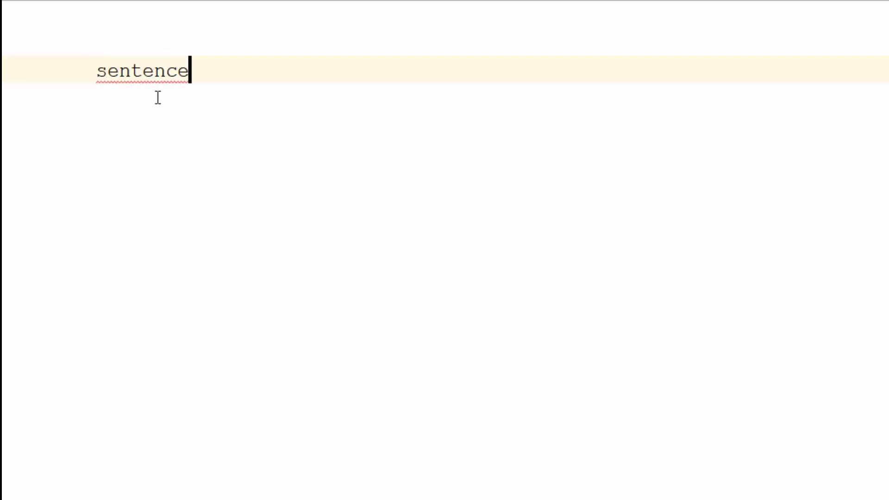
type("=in")
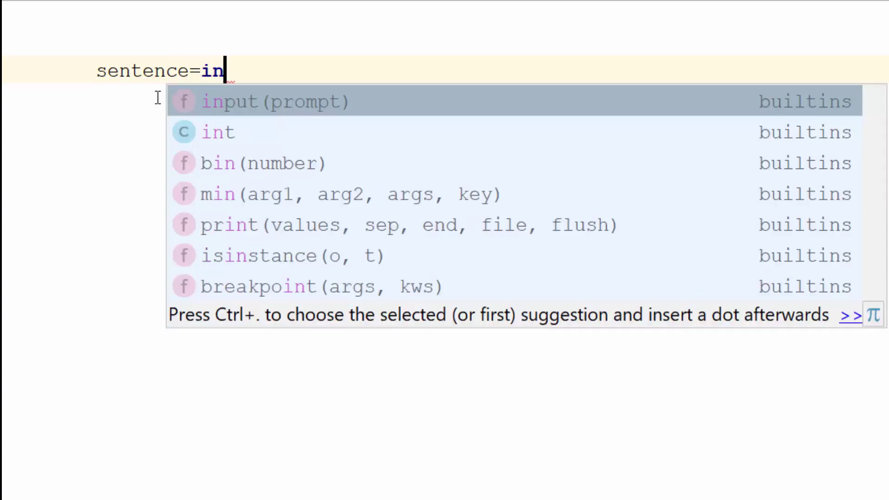
- Write sentence=input("enter your sentence") as the first line and start a new line
key("Tab")
type("\"")
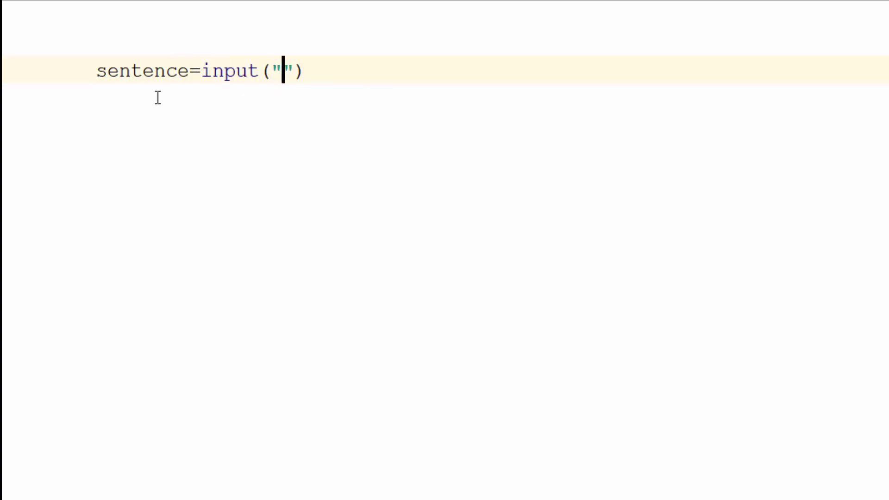
type("enter your sentence")
key("End")
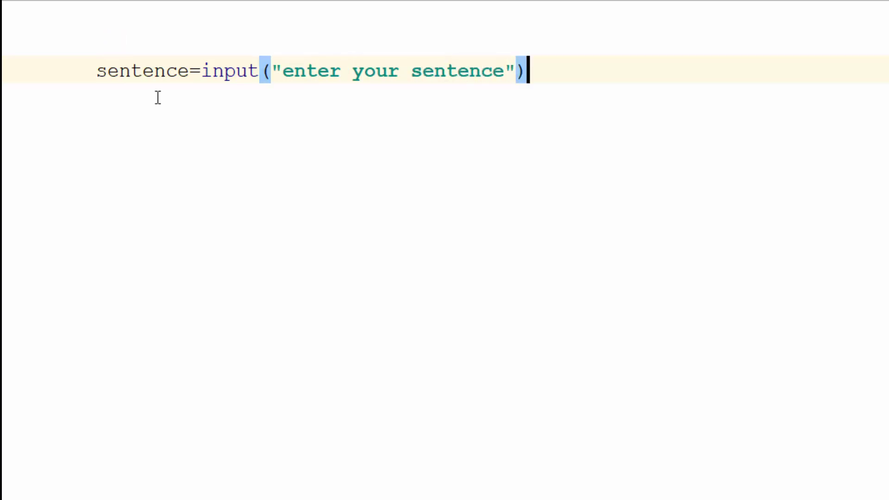
key("Return")
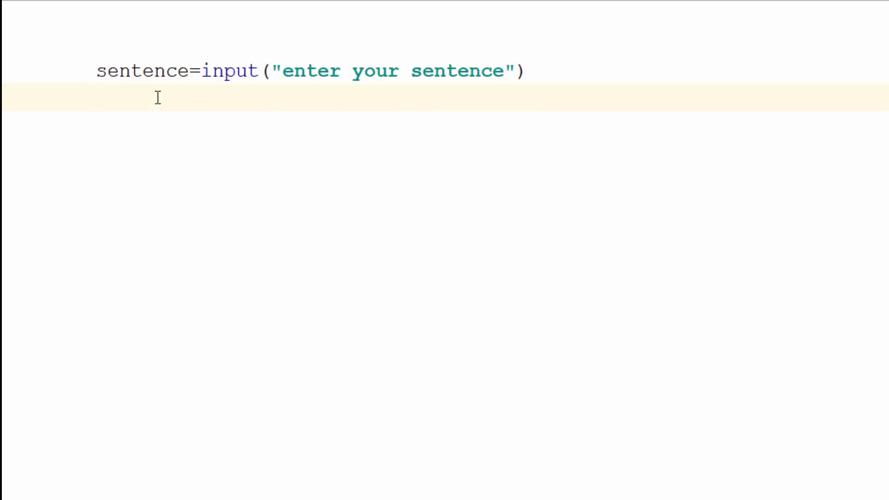
type("findword = input(")
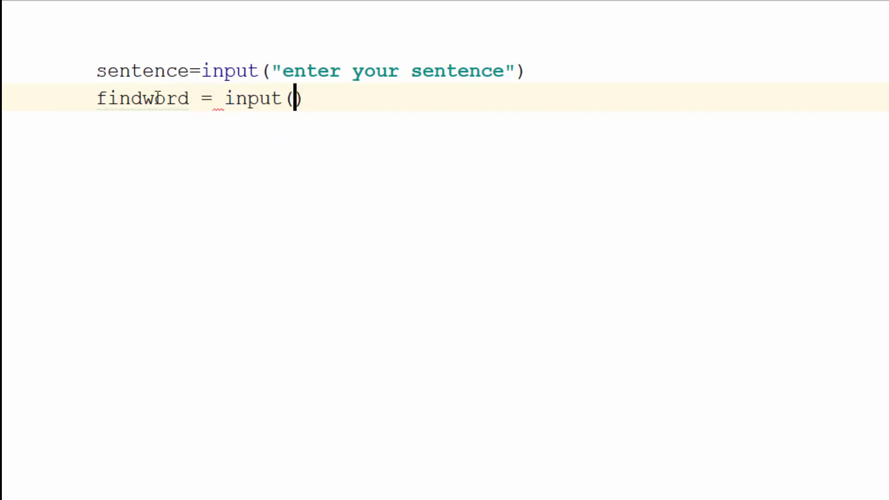
type("\"")
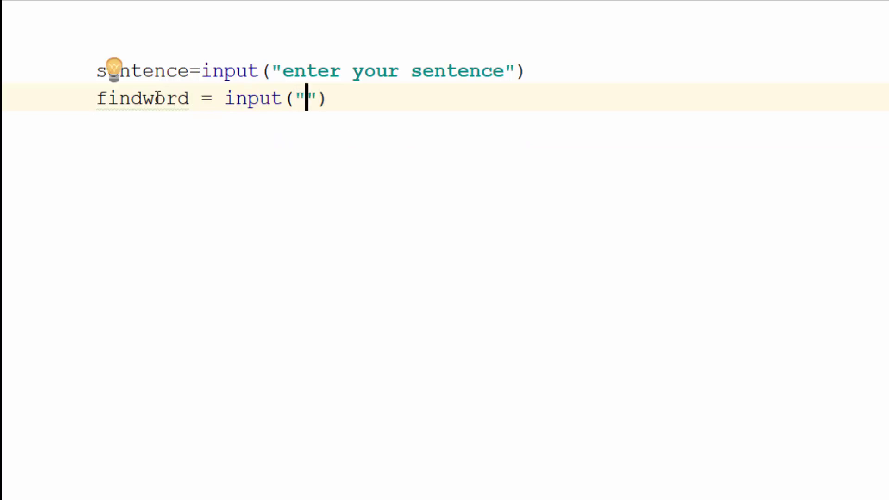
type("what word would you like to repl")
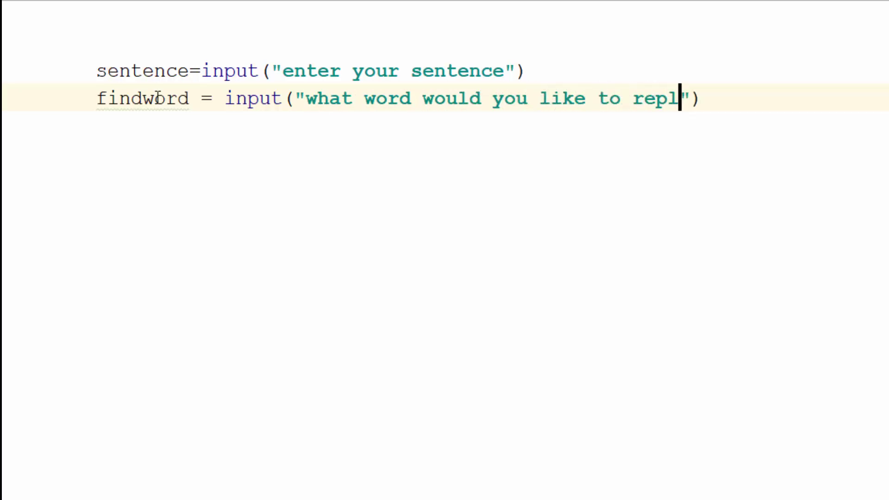
type("ace")
- Add findword = input("what word would you like to replace?") as the second line
key("Right")
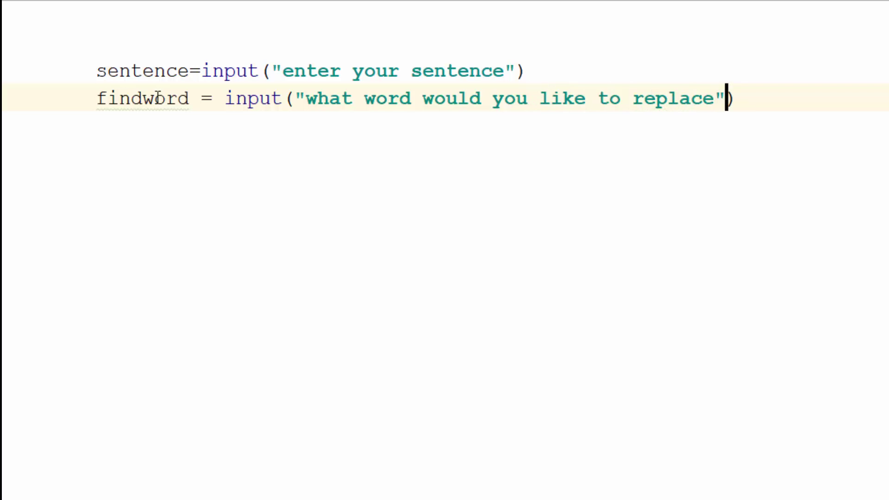
key("Left")
type("?")
key("Right")
key("Right")
key("Return")
type("replaceword = input(")
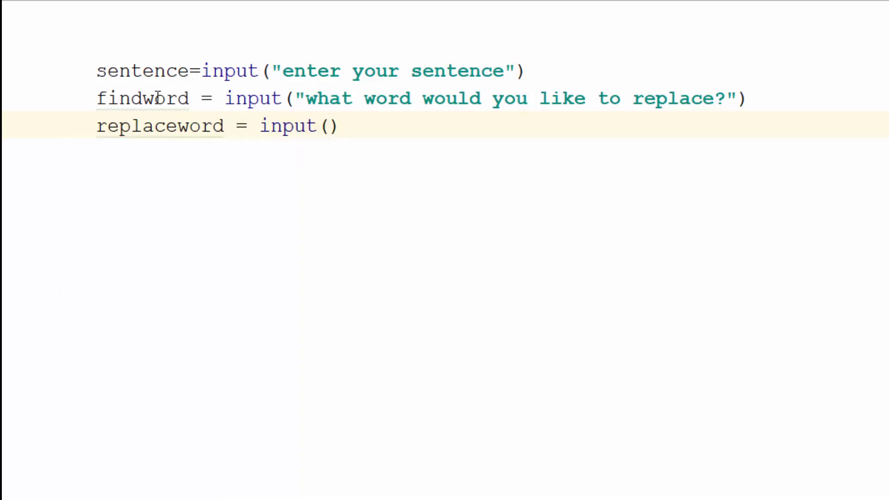
type("\"wha")
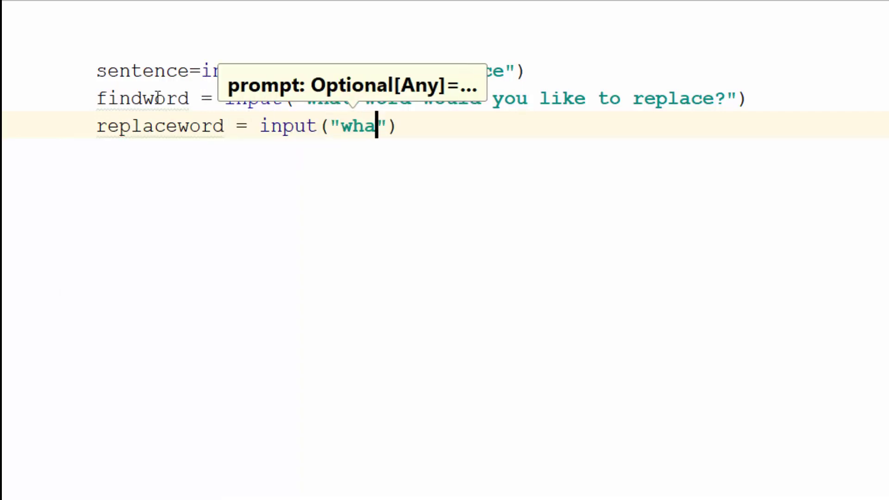
type("t i")
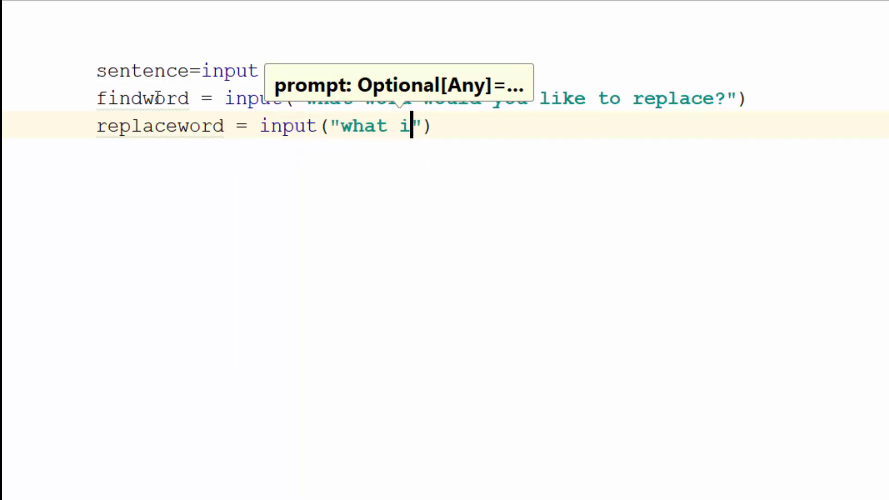
type("s the new word")
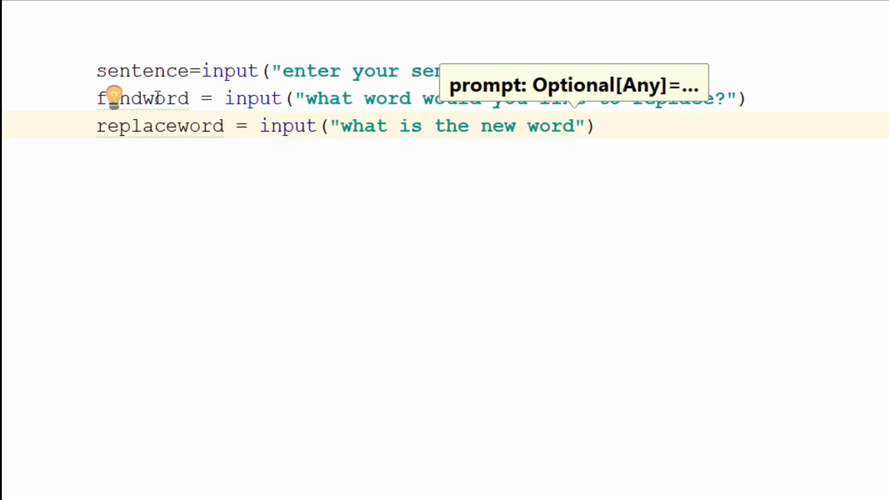
- Add replaceword = input("what is the new word?") as the third line, then a blank line
key("Right")
key("Left")
type("?")
key("End")
key("Return")
key("Return")
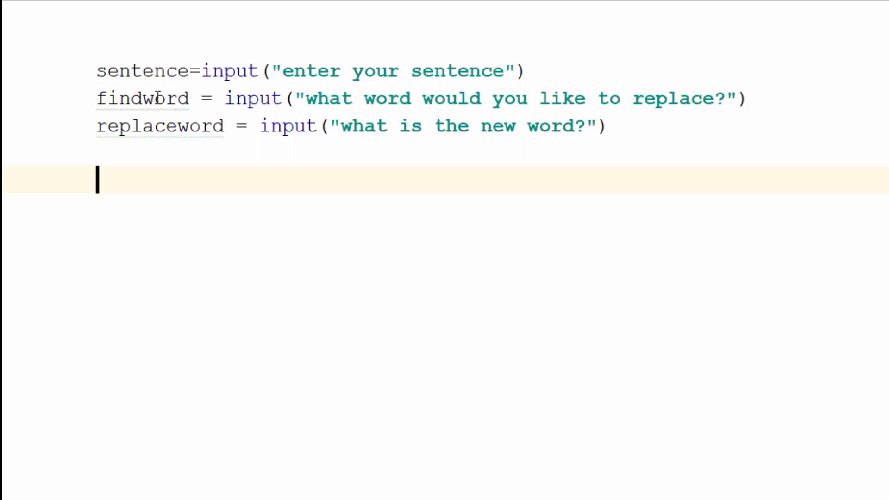
type("newsentence")
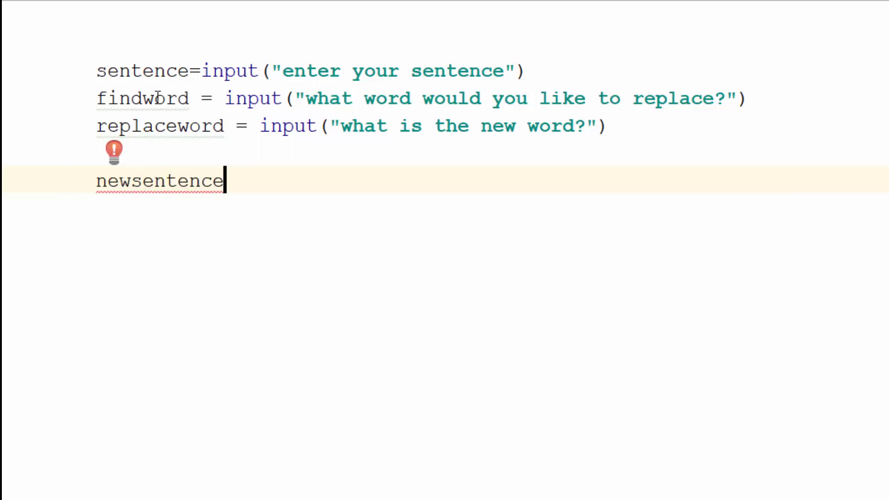
type("=")
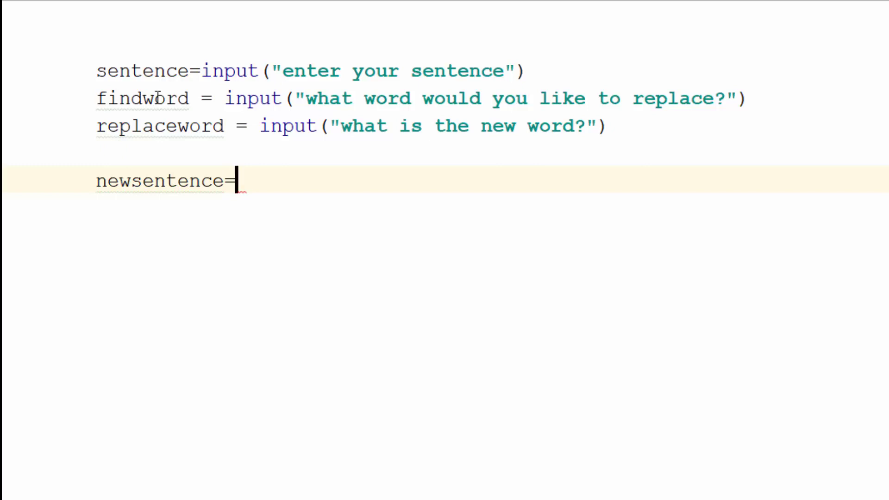
type(" se")
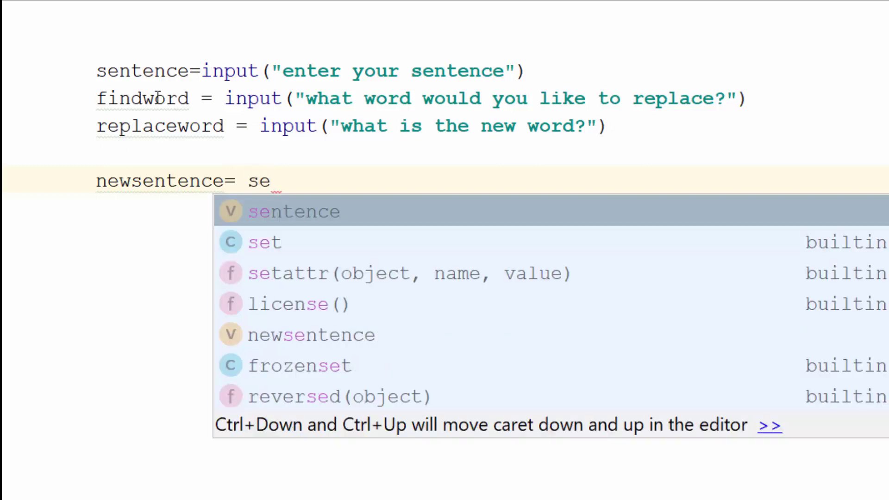
- Write newsentence= sentence.replace(findword,replaceword) with autocomplete, then start a new line
key("Tab")
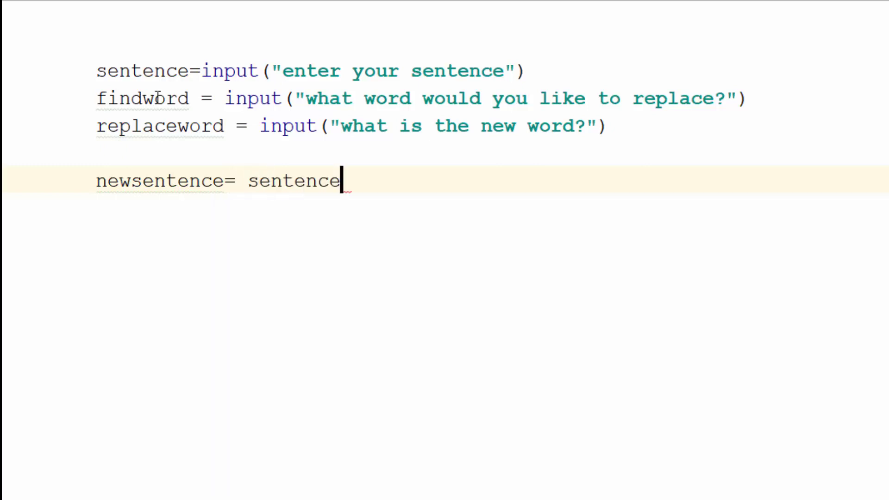
type(".")
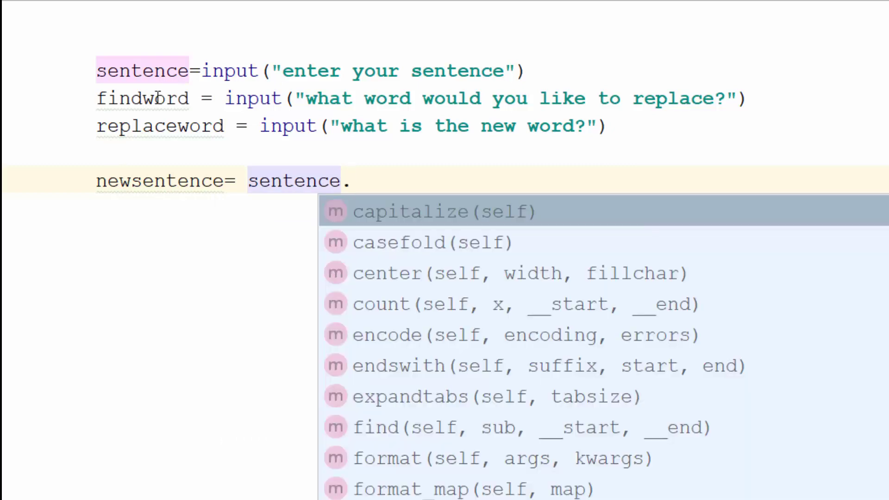
type("r")
key("Tab")
type("(")
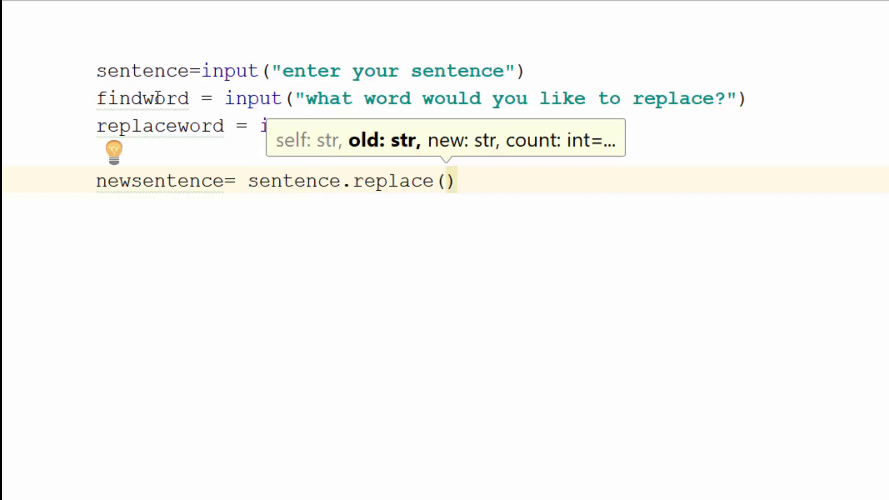
type("find")
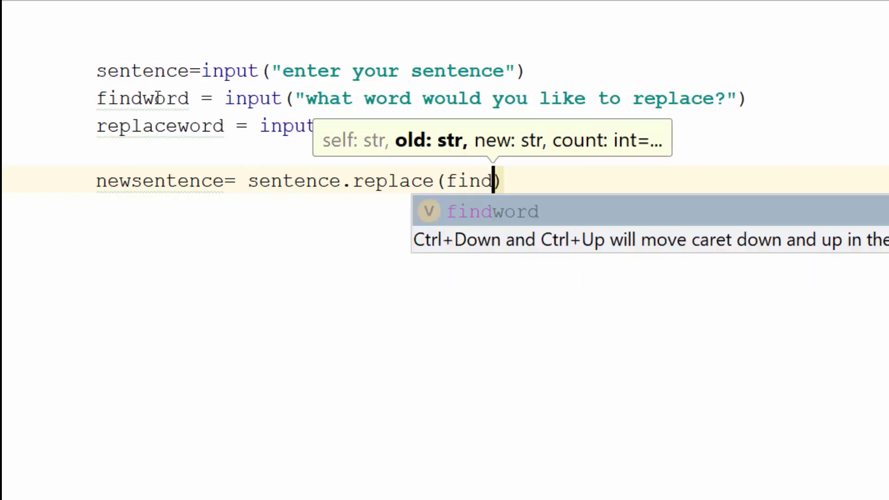
key("Tab")
type(",")
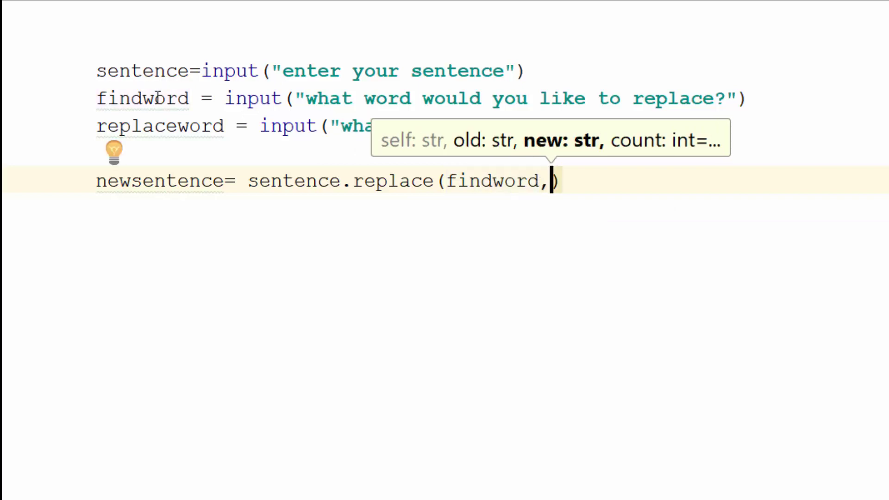
type("re")
key("Tab")
key("Right")
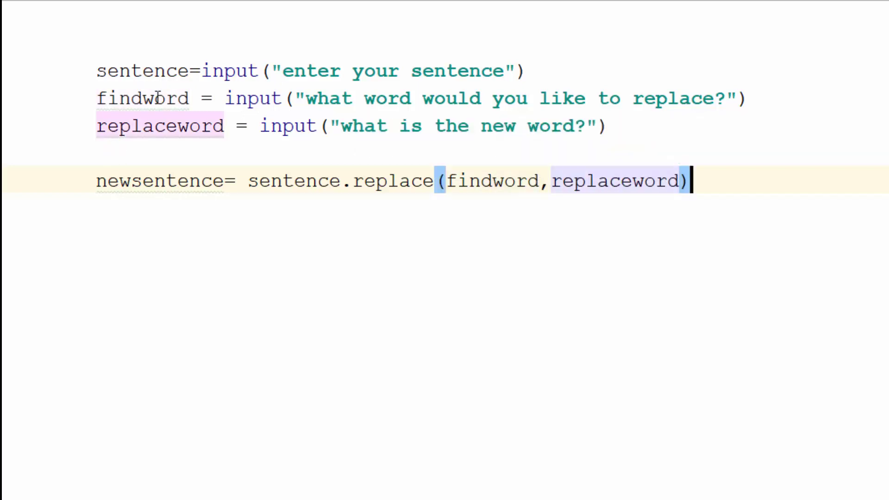
key("Return")
key("Return")
type("p")
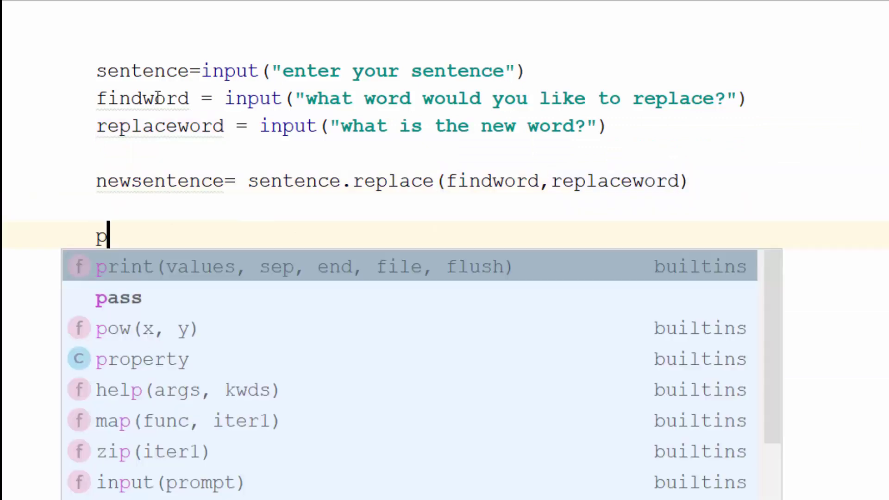
type("rint")
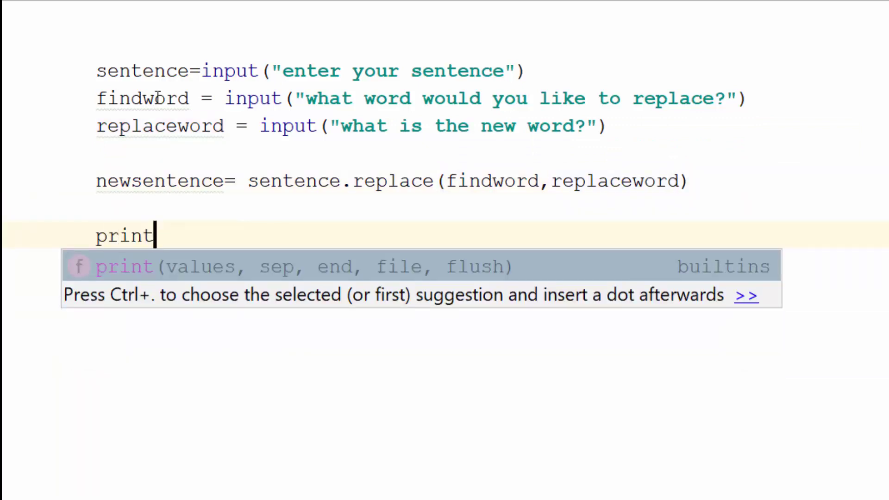
type("(")
- Add print(newsentence) at the end and print(sentence) above the replace line
key("Left")
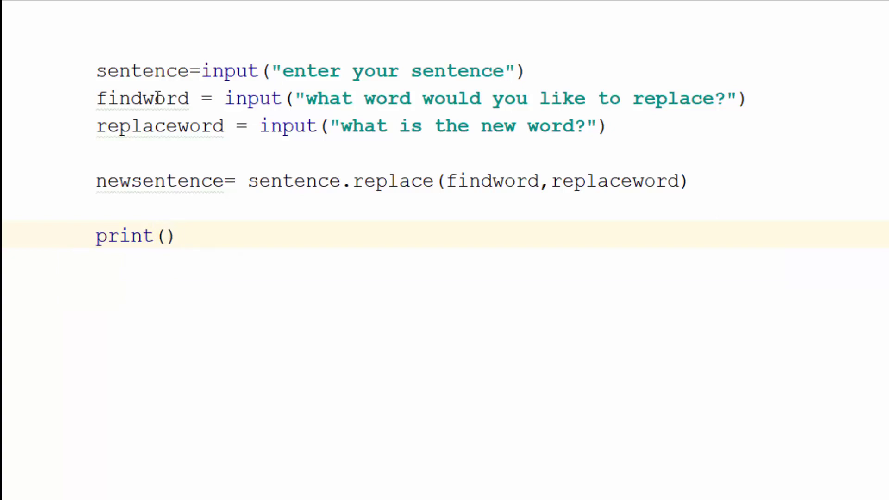
type("n")
key("Tab")
key("Up")
key("Up")
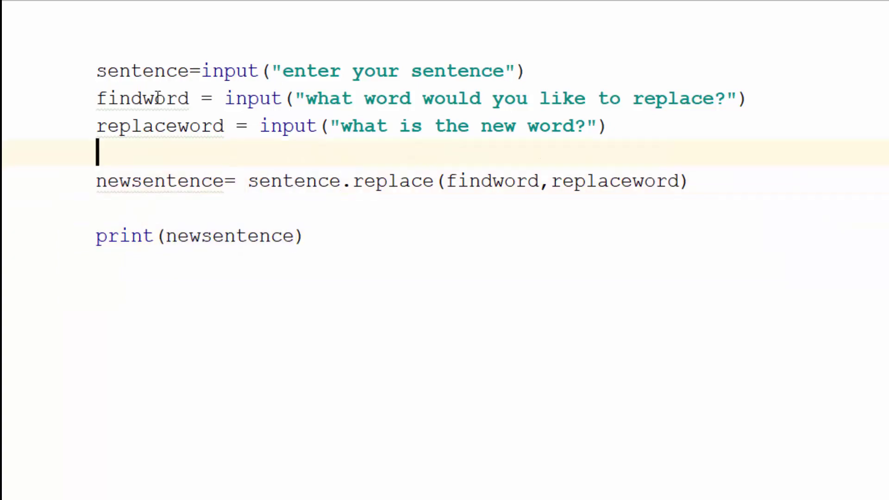
key("Return")
key("Return")
key("Up")
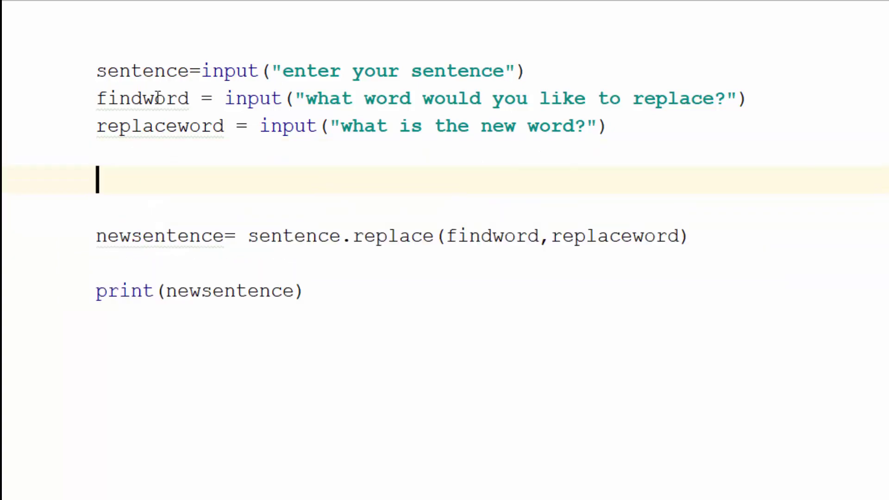
type("prin")
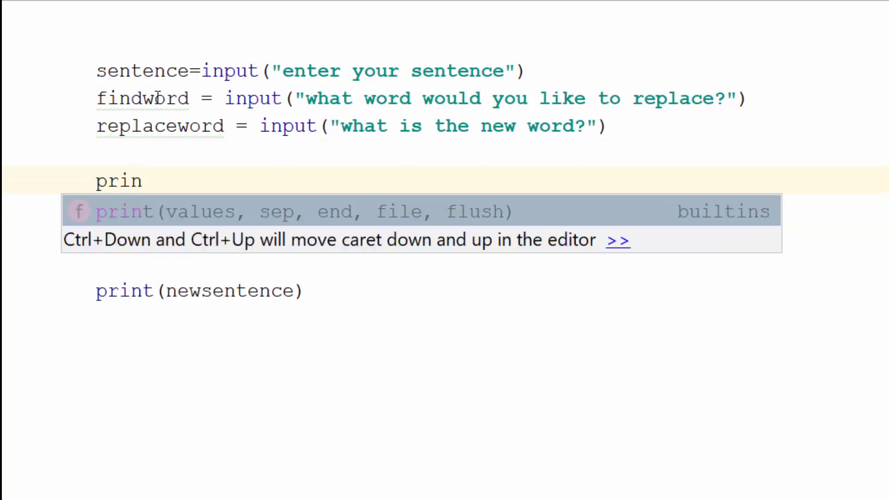
type("t(")
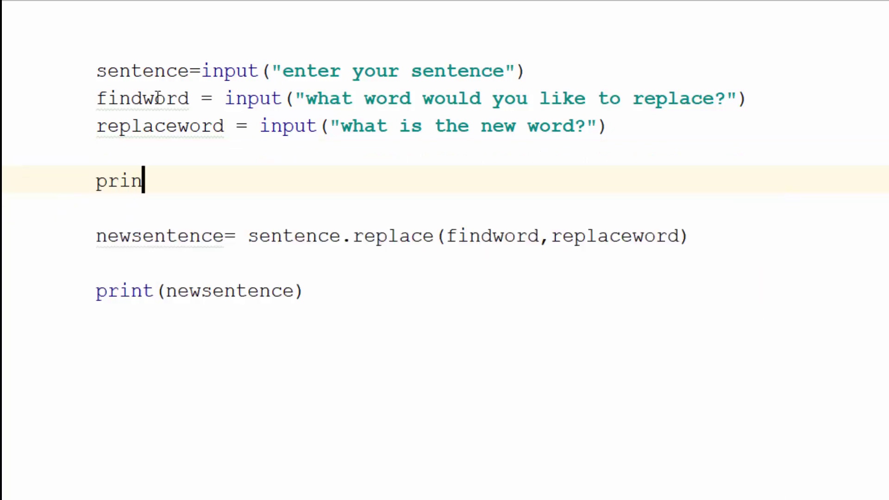
type("s")
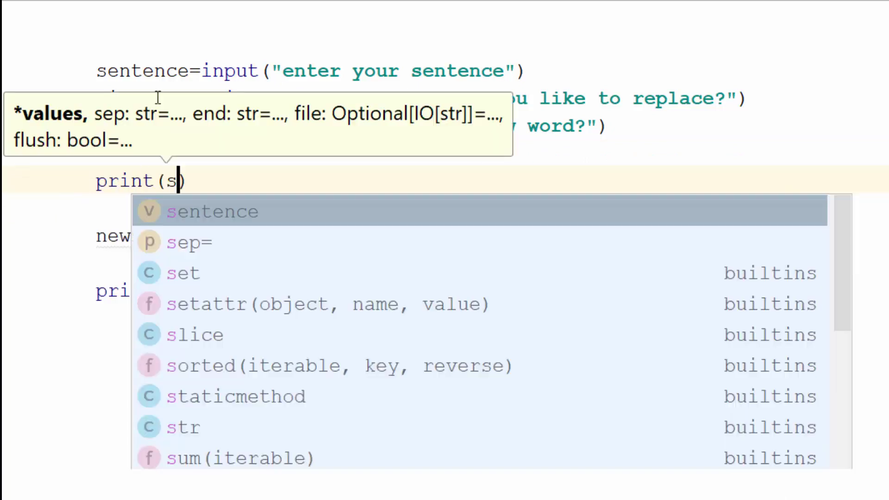
type("ent")
key("Tab")
key("Right")
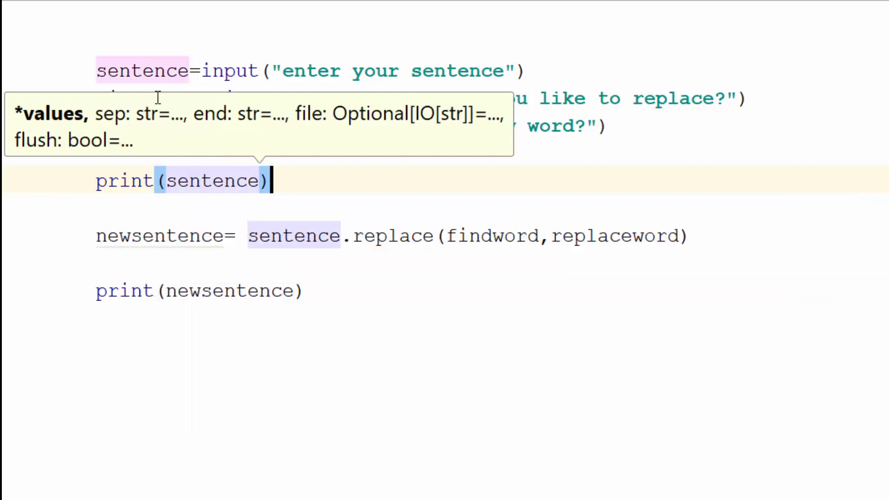
- Run the findreplace script from the editor's context menu
left_click(157, 259)
right_click(448, 148)
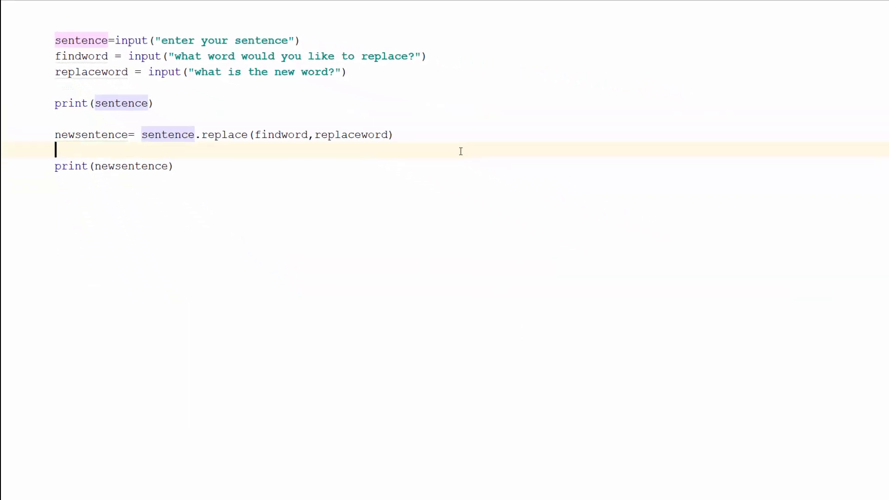
left_click(504, 292)
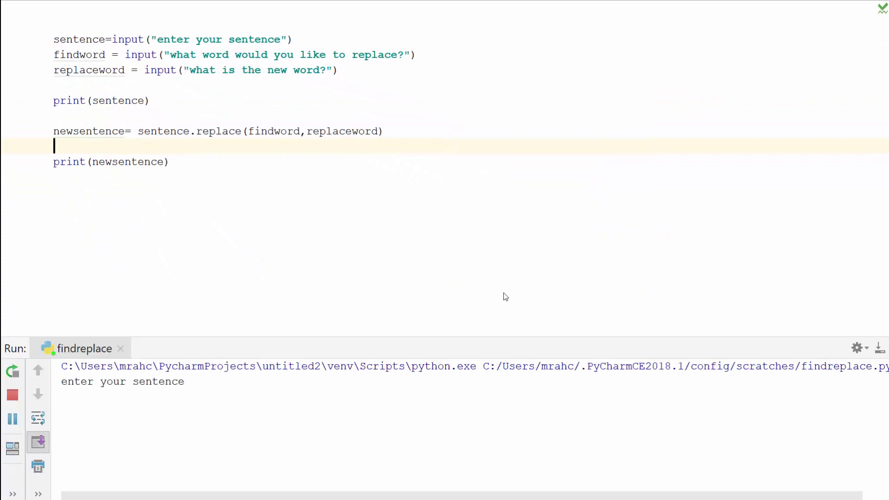
- Answer the console prompts with hello bob, bob and tom
left_click(245, 390)
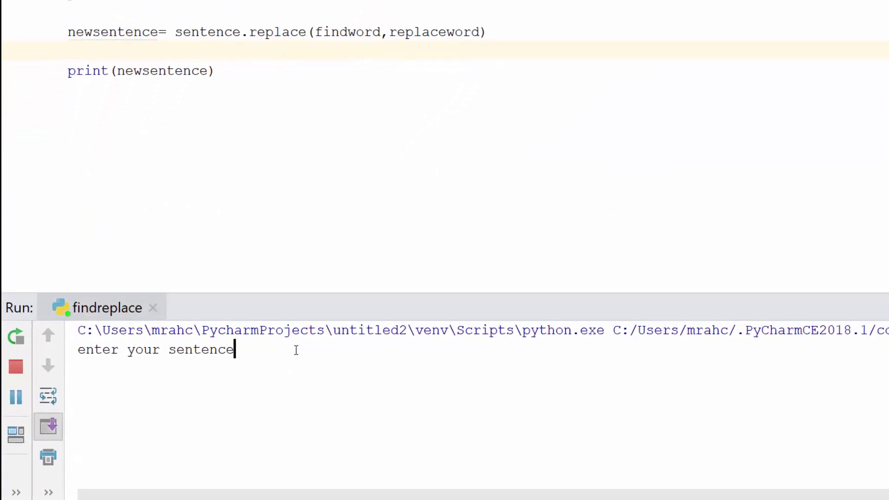
type("hello ")
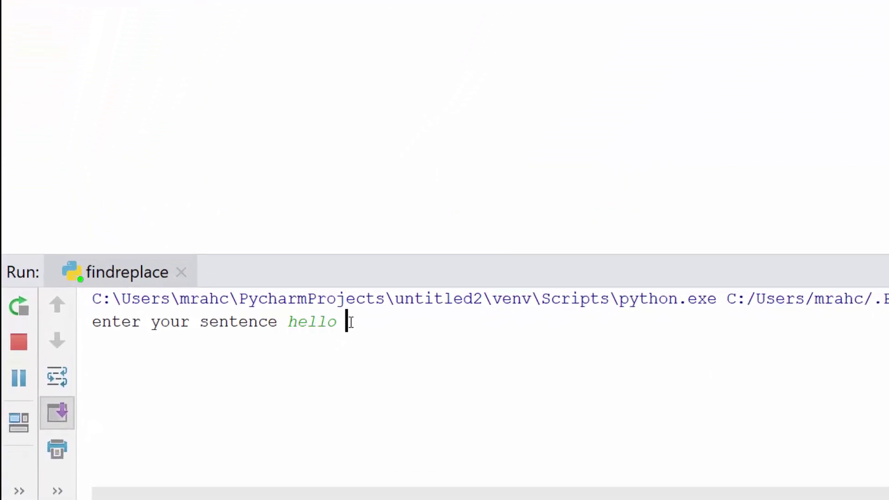
type("bob")
key("Return")
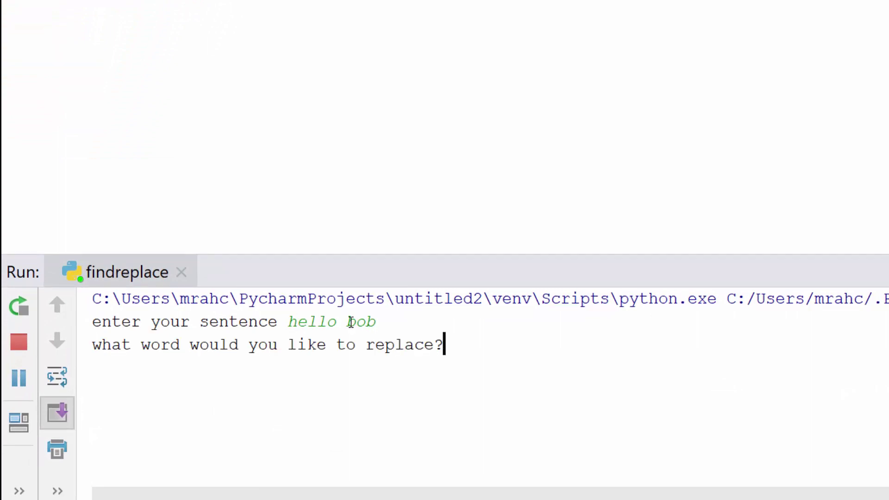
type("bob")
key("Return")
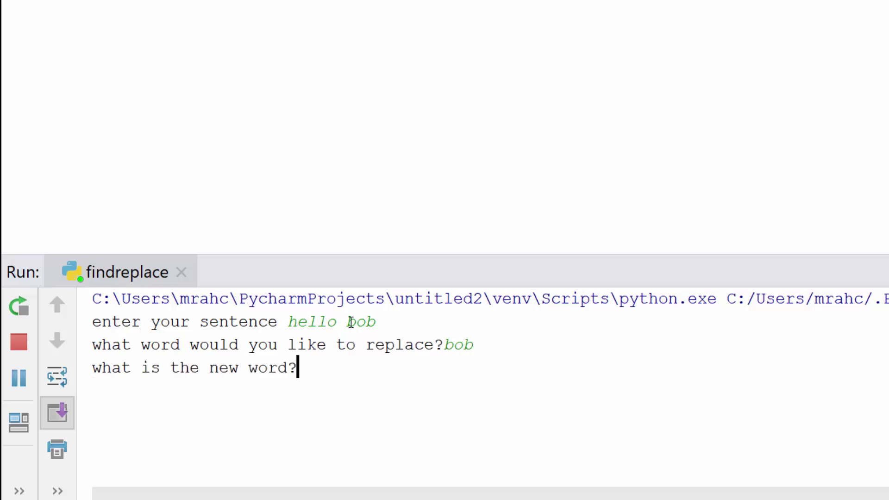
type("tom")
key("Return")
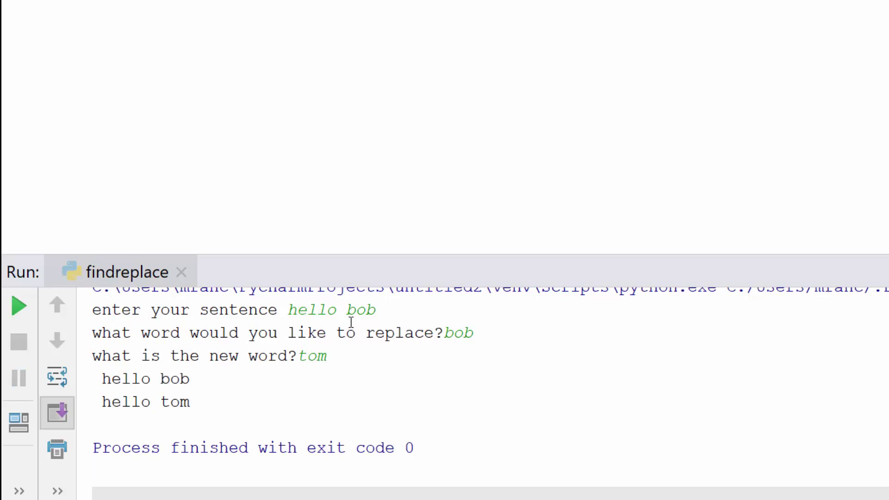